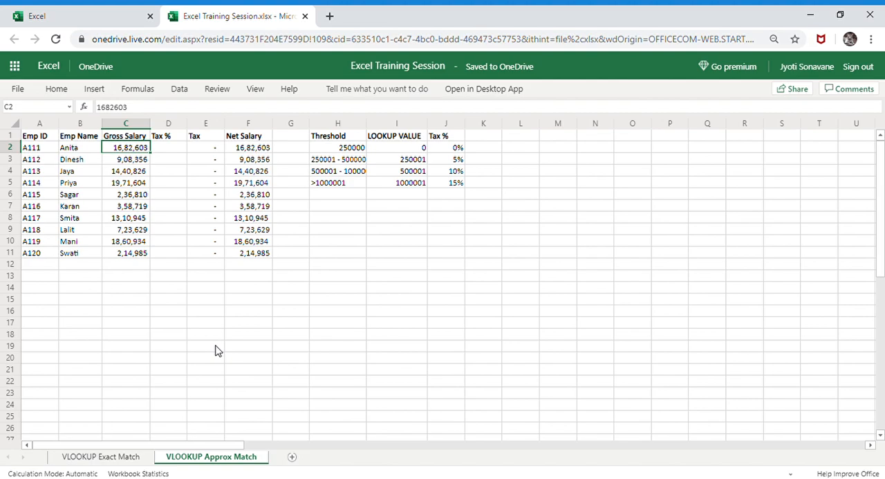
# Examine the Unit Cost and Total formulas and the product price table on the VLOOKUP Exact Match sheet
pyautogui.click(121, 458)
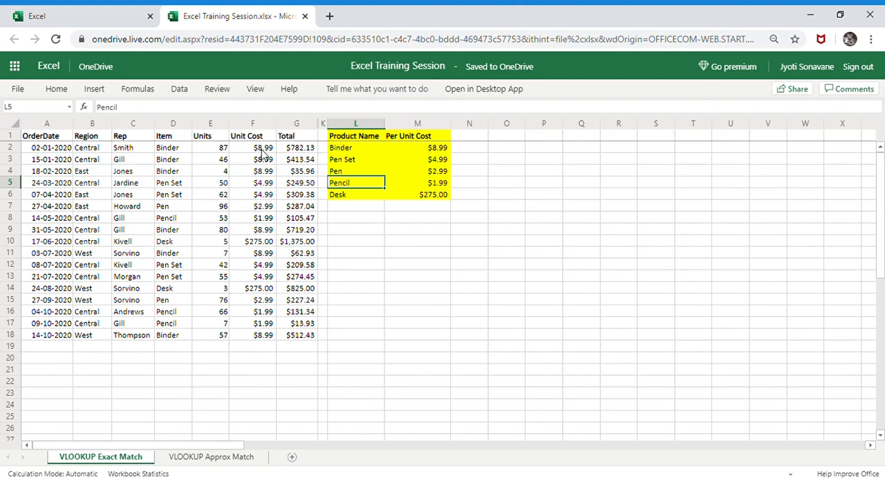
pyautogui.click(263, 149)
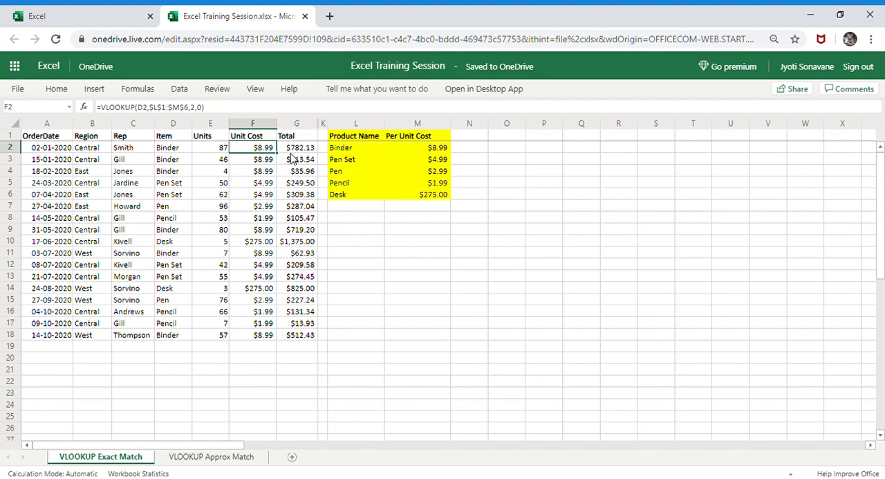
pyautogui.press('Right')
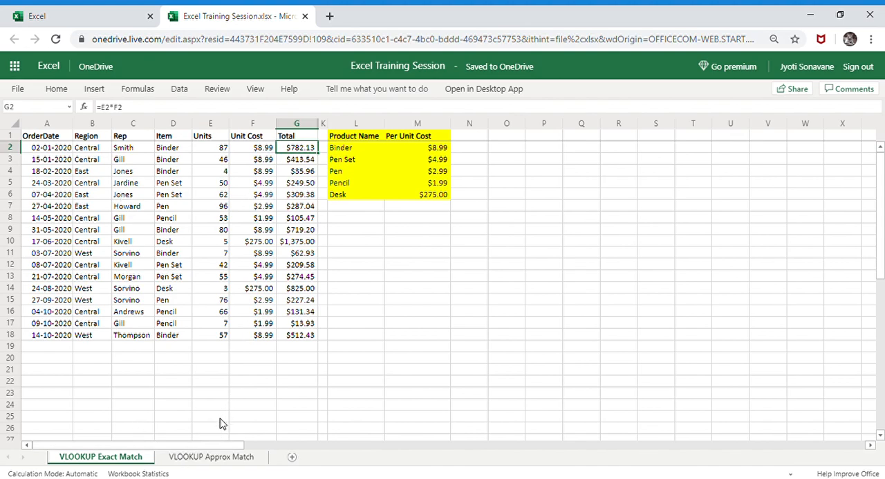
pyautogui.click(219, 457)
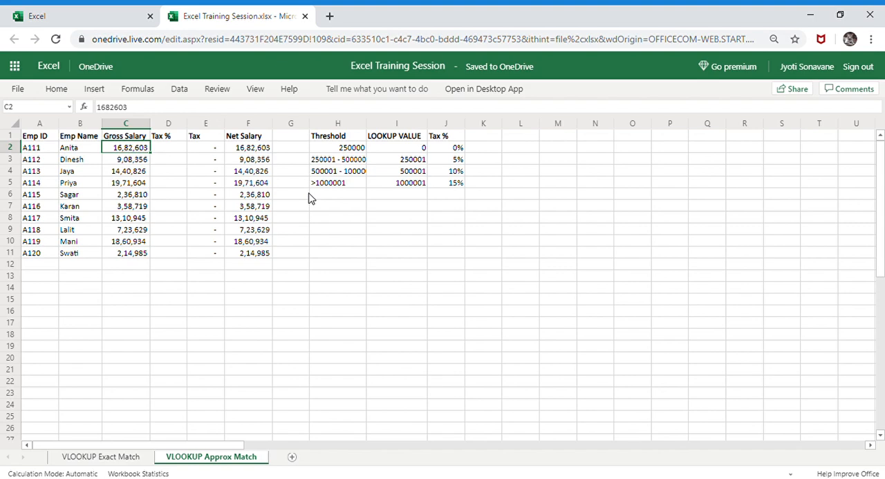
pyautogui.click(140, 460)
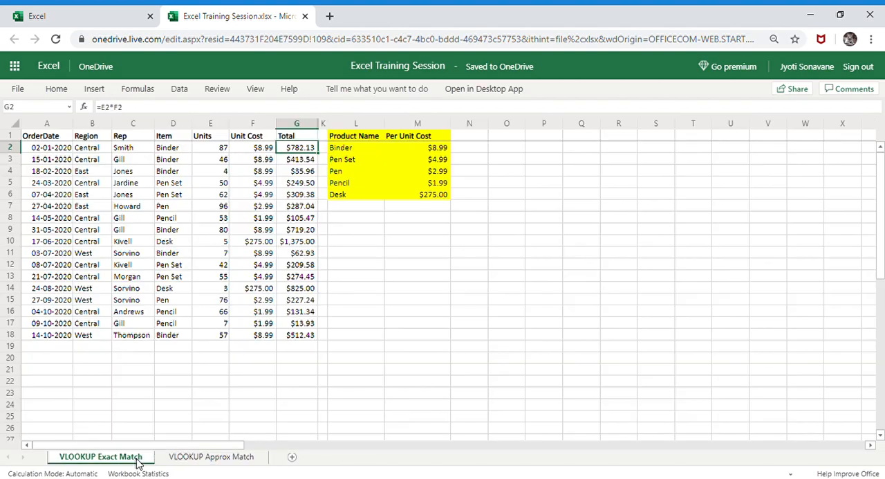
pyautogui.click(442, 151)
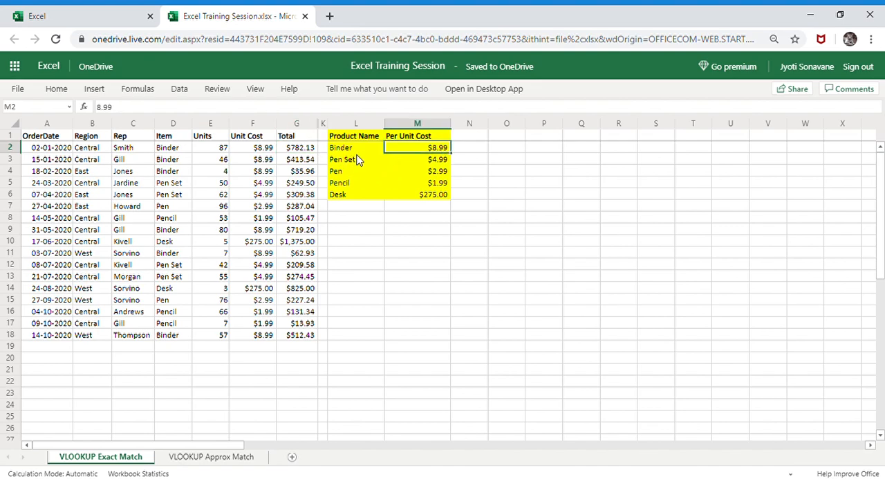
pyautogui.click(353, 152)
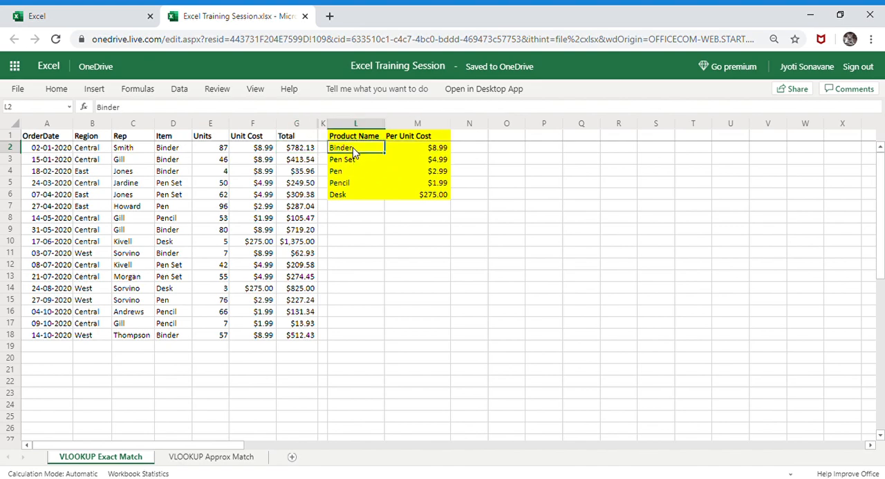
pyautogui.click(419, 151)
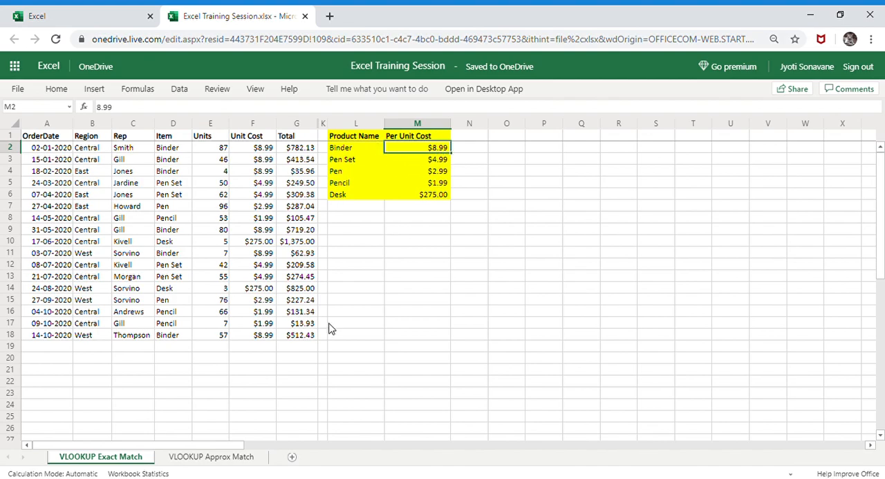
# On the VLOOKUP Approx Match sheet, examine the empty Tax % cell and the Tax and Net Salary formulas in row 2
pyautogui.click(234, 457)
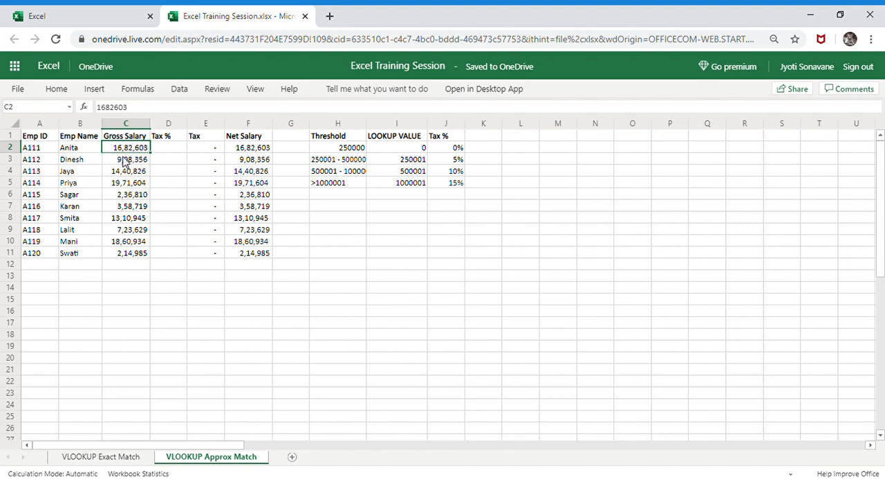
pyautogui.click(173, 151)
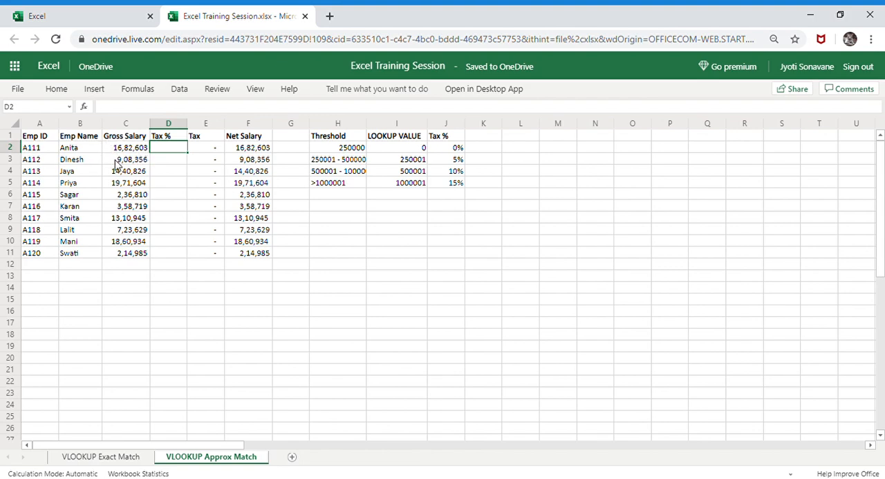
pyautogui.click(212, 150)
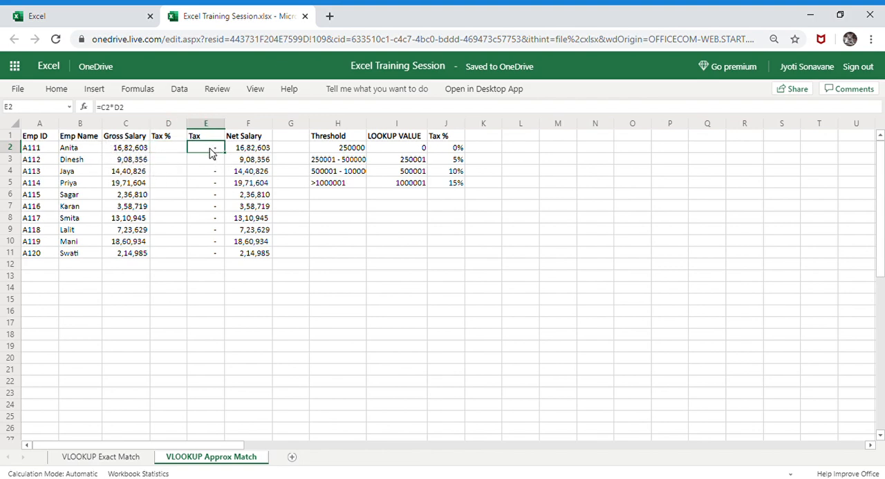
pyautogui.click(251, 151)
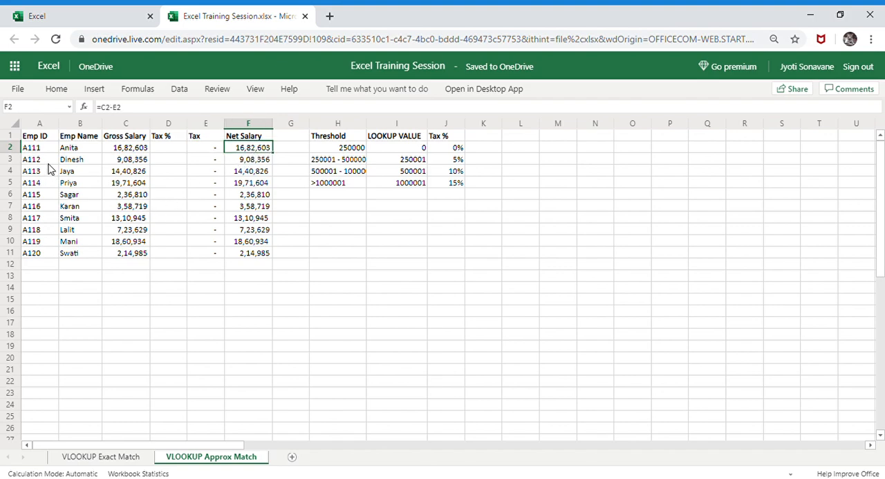
# Examine the salary thresholds and their matching tax percentages in the tax slab table
pyautogui.click(417, 188)
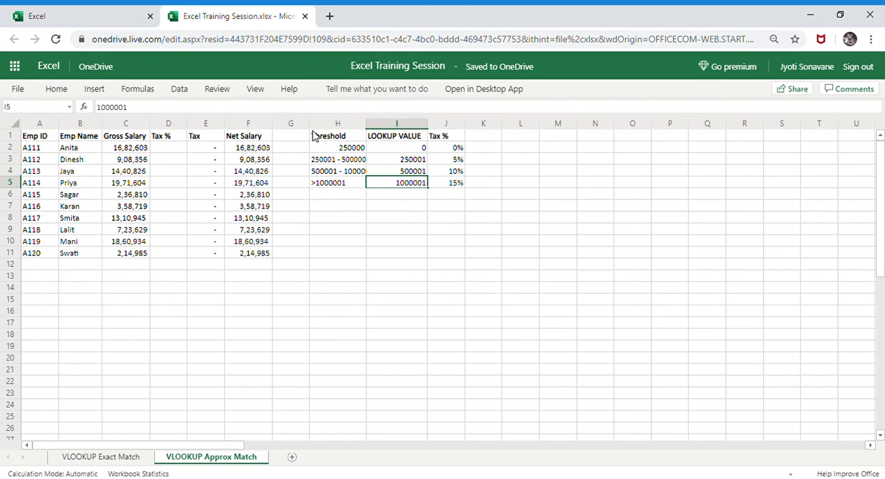
pyautogui.click(352, 150)
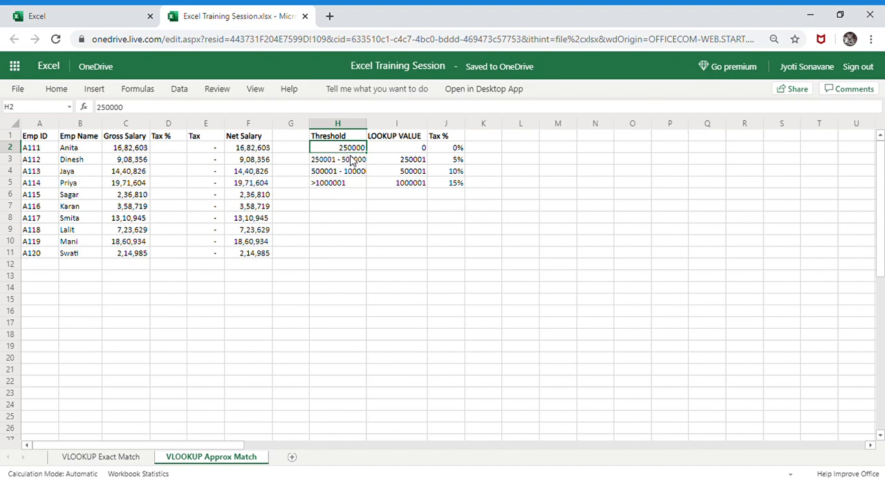
pyautogui.click(450, 150)
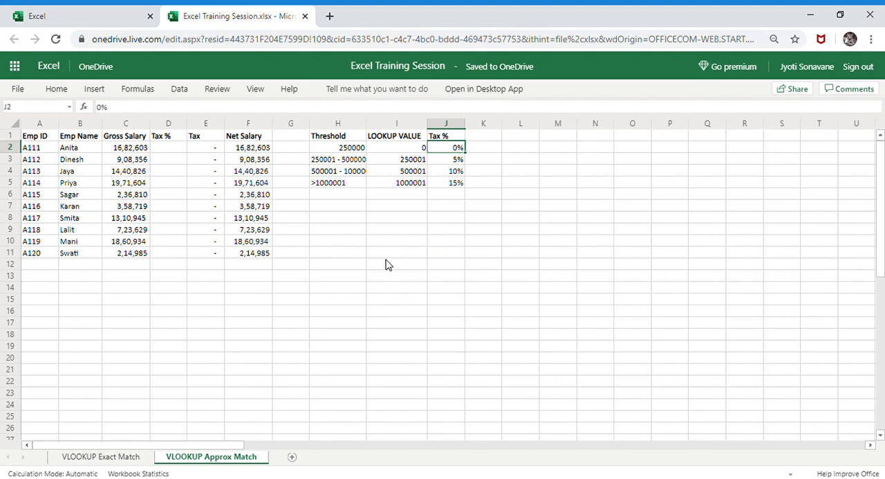
pyautogui.click(342, 161)
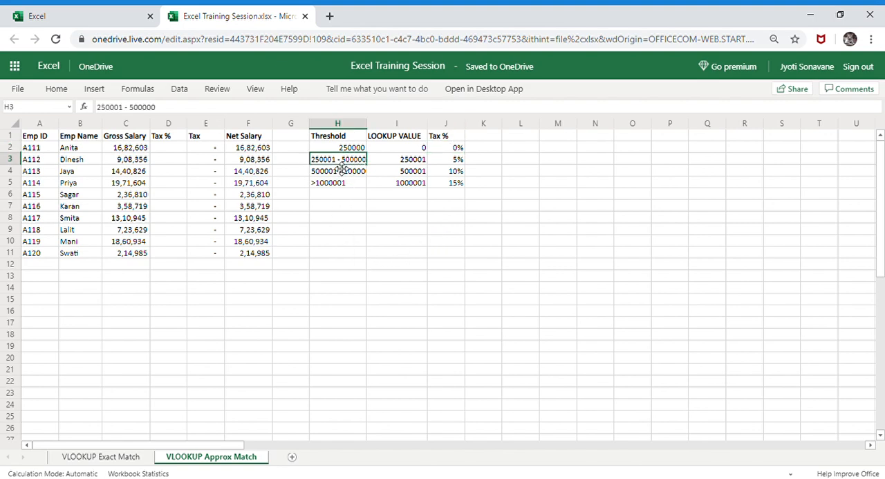
pyautogui.click(453, 162)
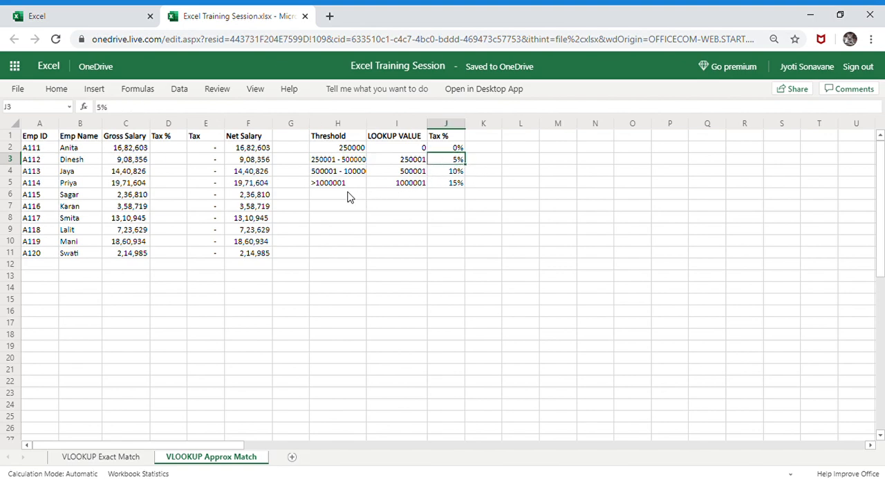
pyautogui.click(341, 173)
pyautogui.click(372, 125)
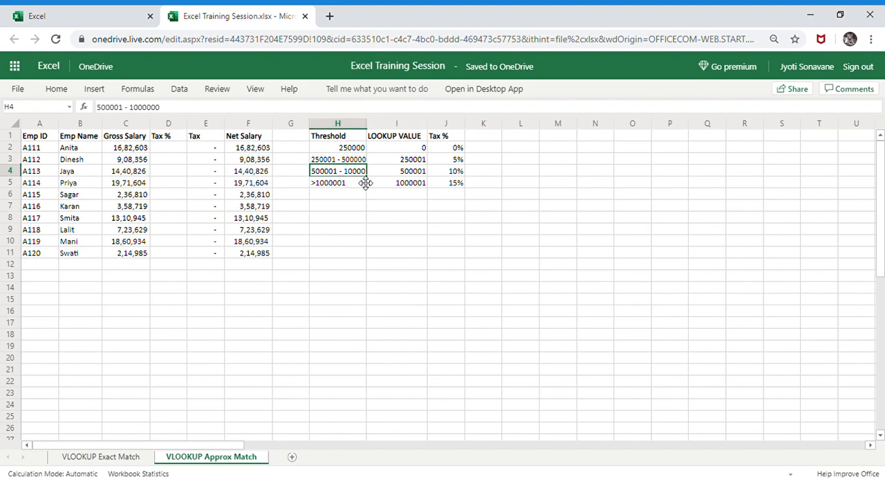
pyautogui.click(458, 173)
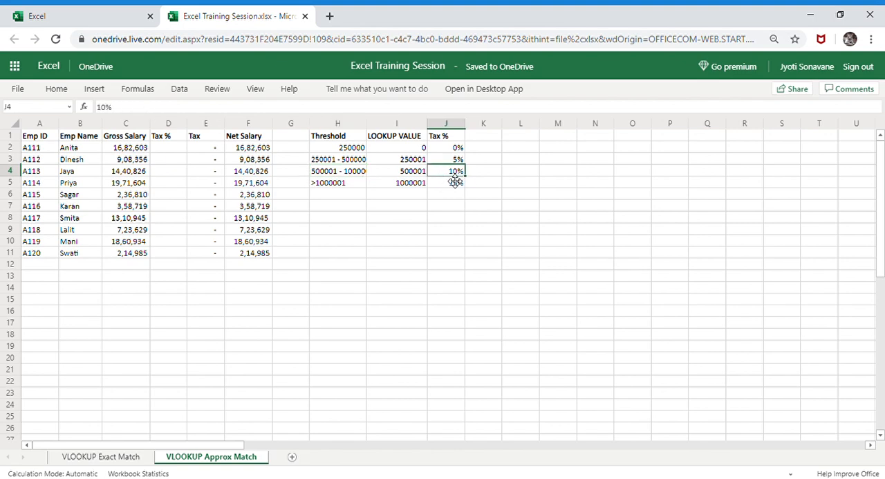
# Autofit the Threshold column H so its full salary ranges fit
pyautogui.click(360, 124)
pyautogui.doubleClick(372, 125)
pyautogui.click(447, 185)
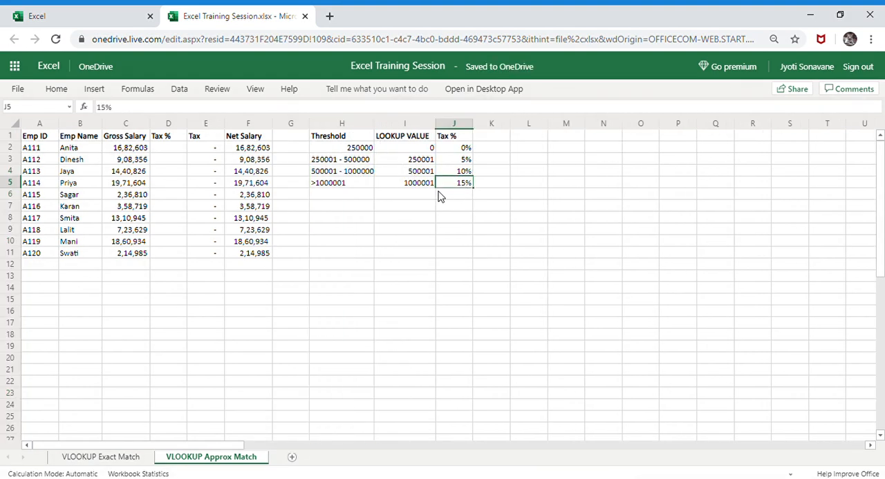
# Review the first two thresholds, compare them with the VLOOKUP Exact Match sheet, and return to the VLOOKUP Approx Match sheet
pyautogui.click(360, 149)
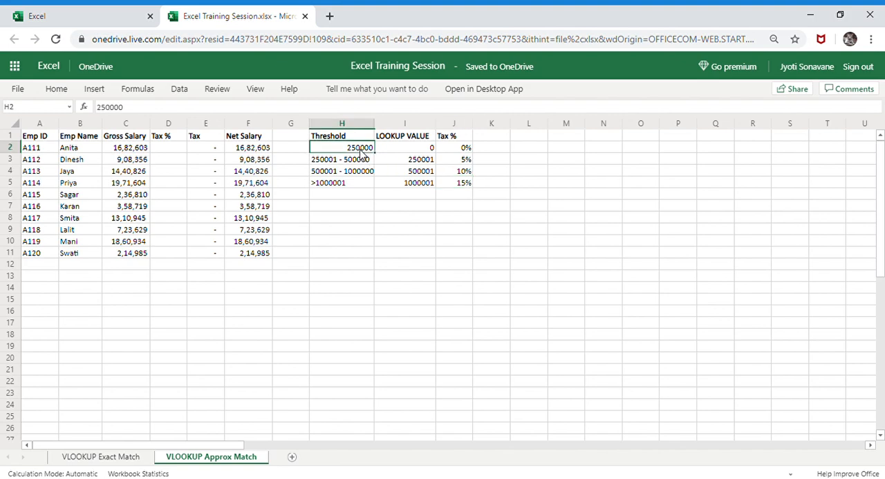
pyautogui.click(351, 161)
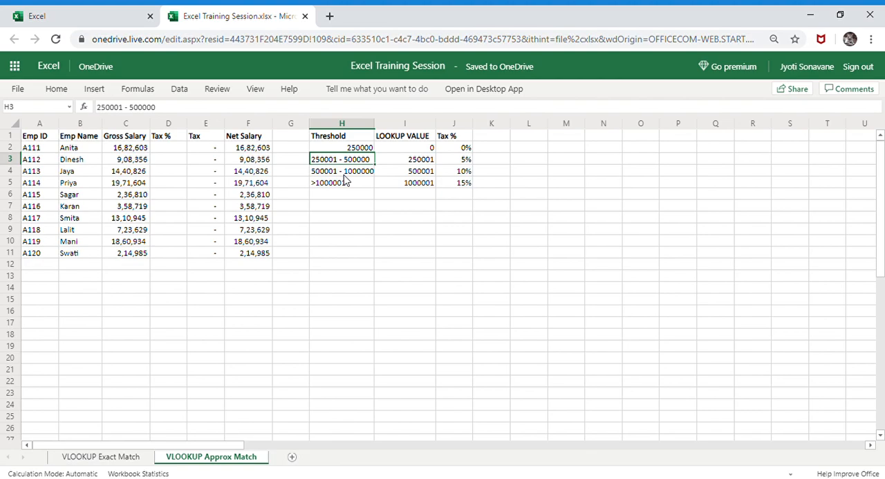
pyautogui.click(125, 457)
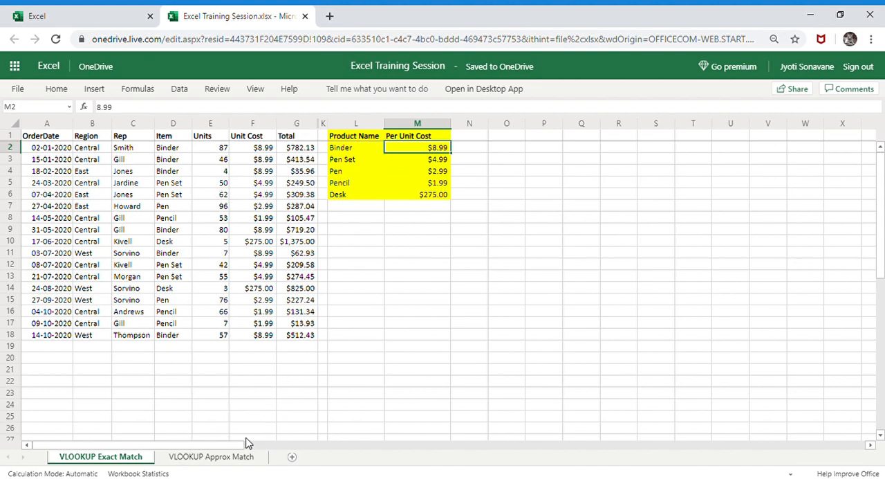
pyautogui.click(235, 458)
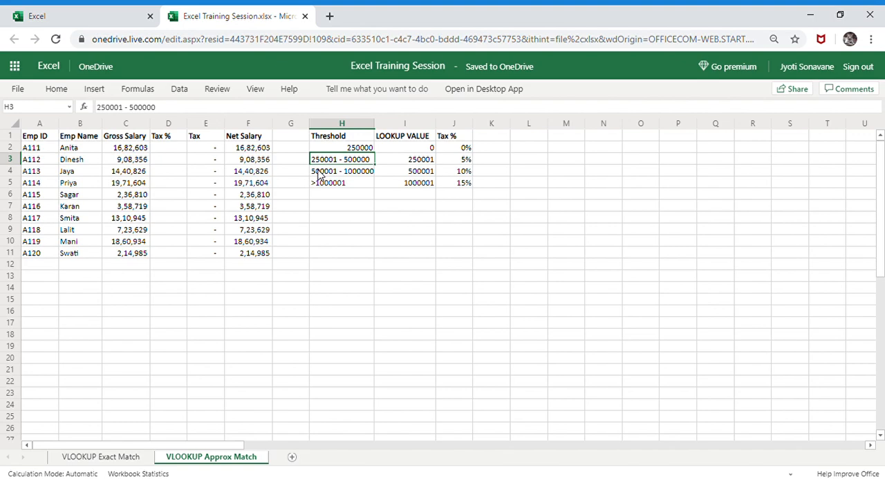
# Start a VLOOKUP formula in Tax % cell D2 with gross salary C2 as lookup value and I1:J5 as table array
pyautogui.click(168, 149)
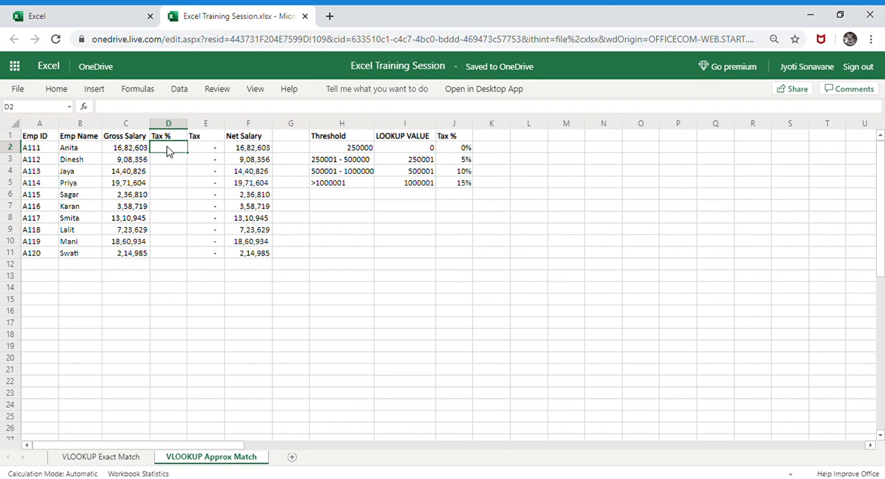
pyautogui.write('=vlooku')
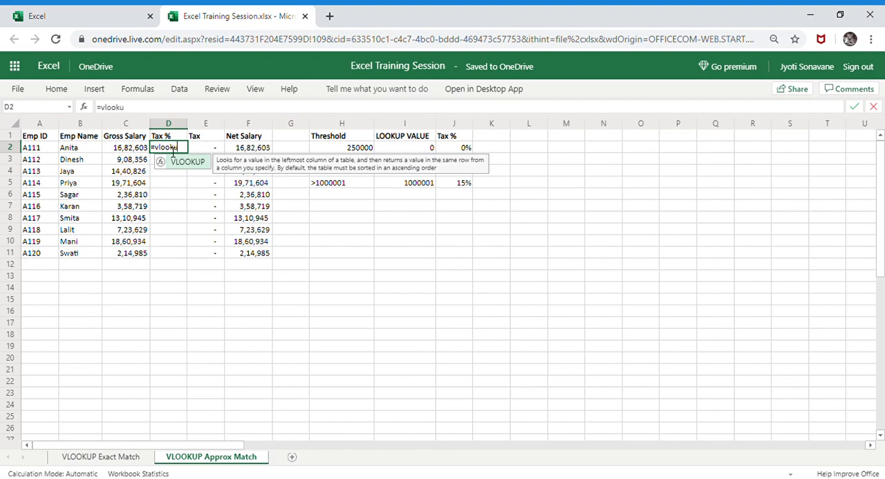
pyautogui.write('p(')
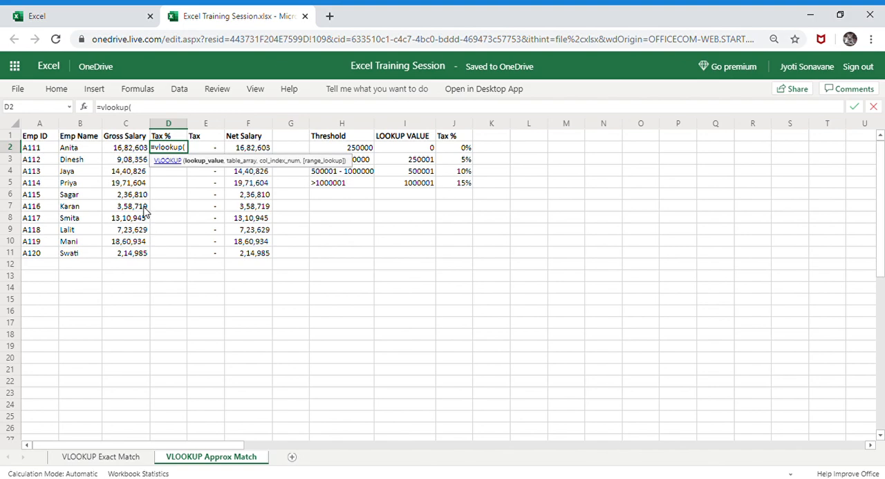
pyautogui.click(127, 148)
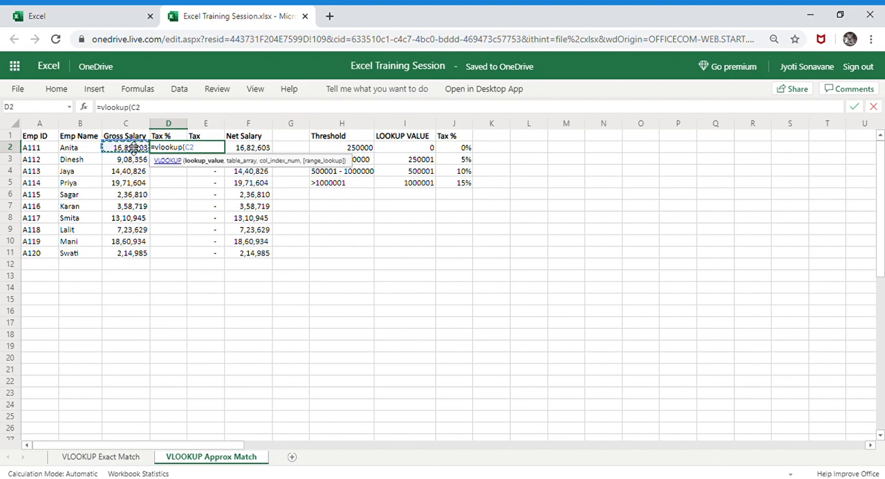
pyautogui.write(',')
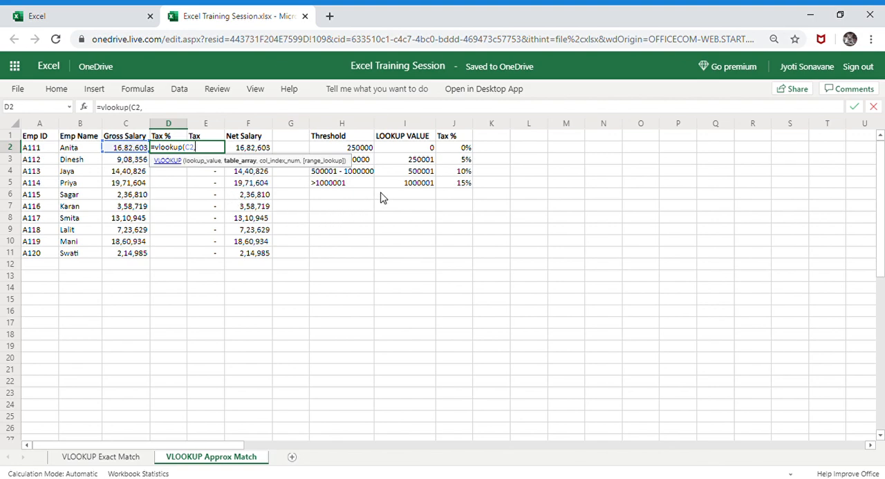
pyautogui.click(404, 138)
pyautogui.moveTo(405, 138); pyautogui.dragTo(465, 186)
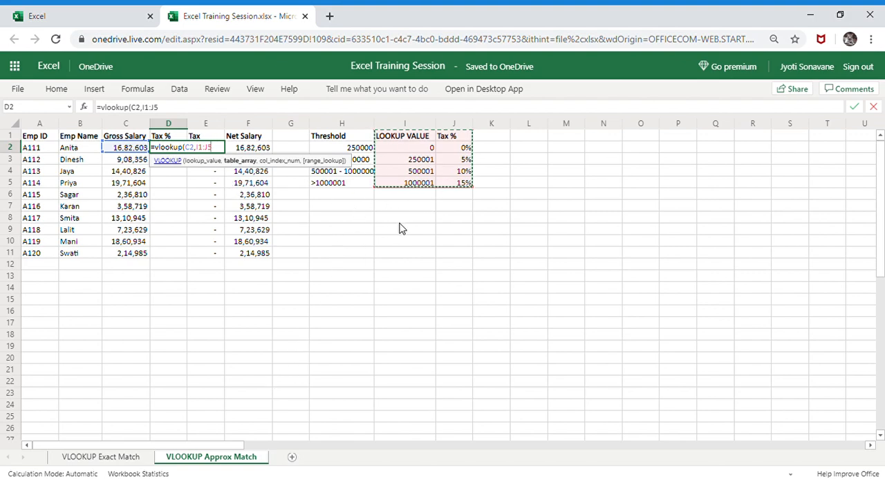
# Complete the D2 formula with column index 2 and range lookup 1 for an approximate match, giving =VLOOKUP(C2,I1:J5,2,1)
pyautogui.write(',')
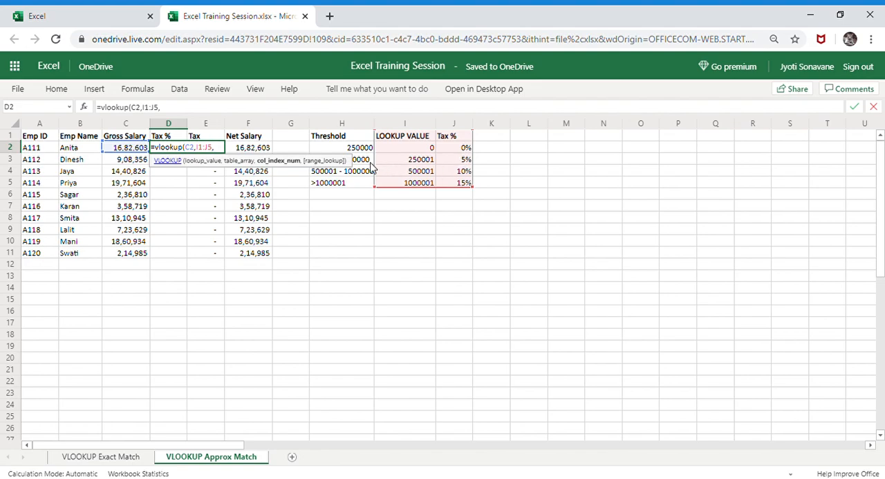
pyautogui.write('2,')
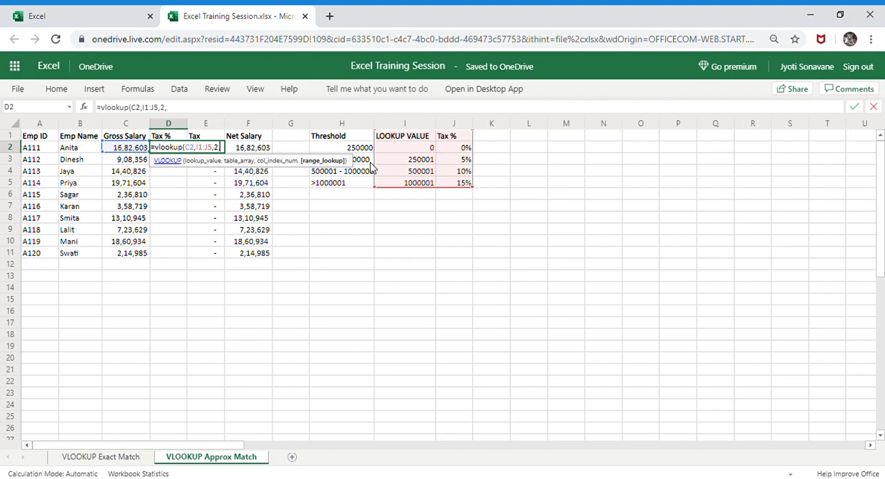
pyautogui.write('0')
pyautogui.press('BackSpace')
pyautogui.write('1')
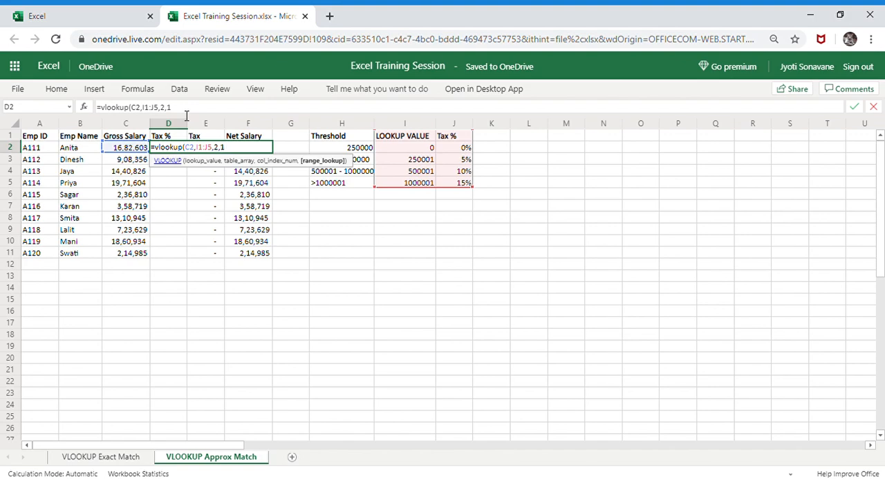
pyautogui.write(')')
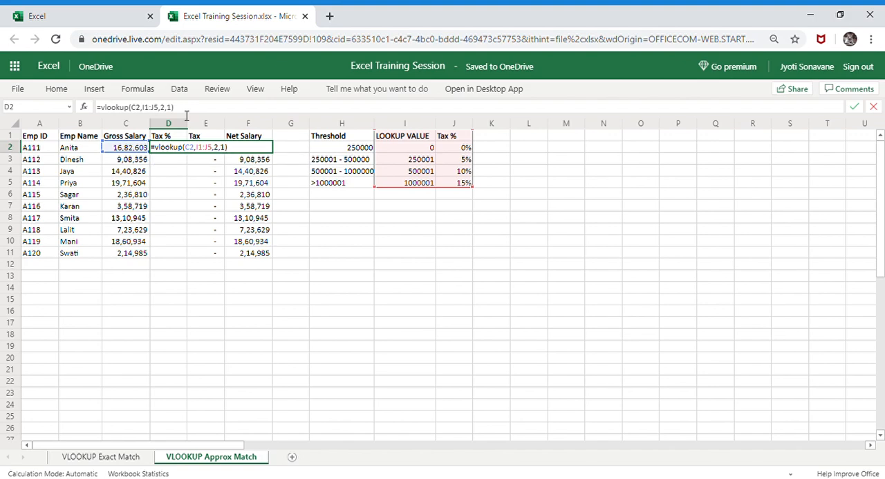
pyautogui.press('Return')
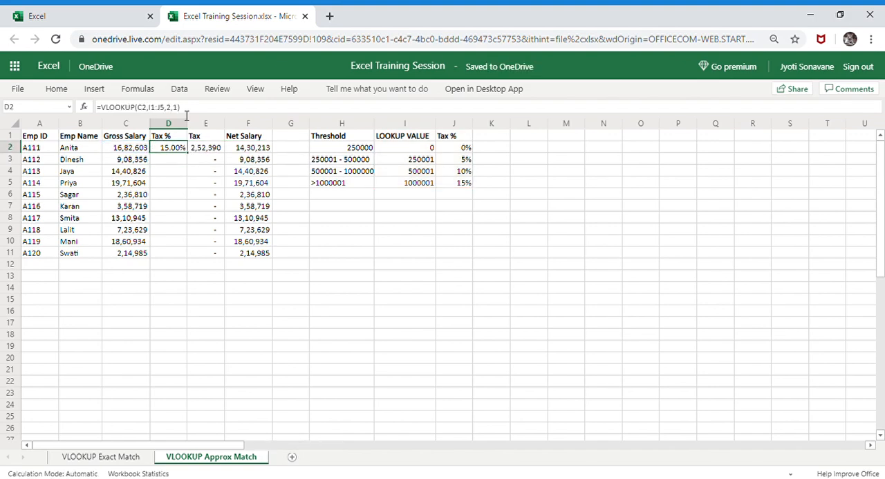
# Check Gross Salary C2, the Tax % lookup in D2 and the Tax formula in E2
pyautogui.click(125, 149)
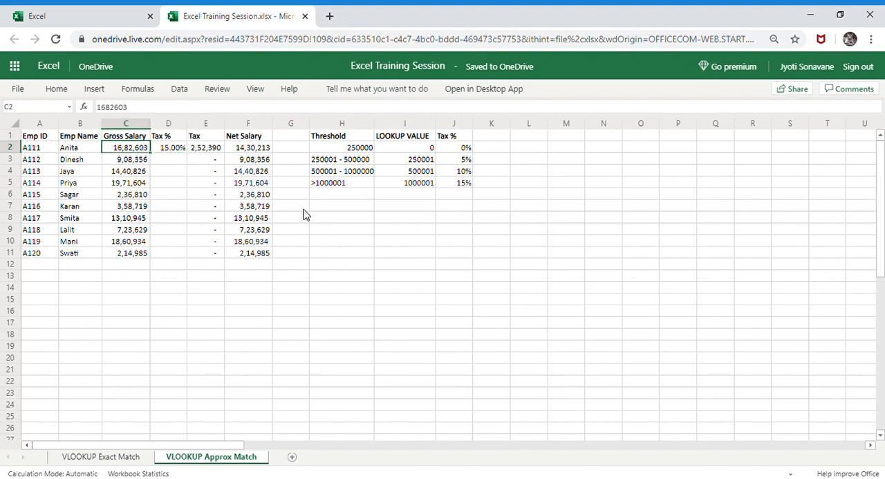
pyautogui.click(176, 152)
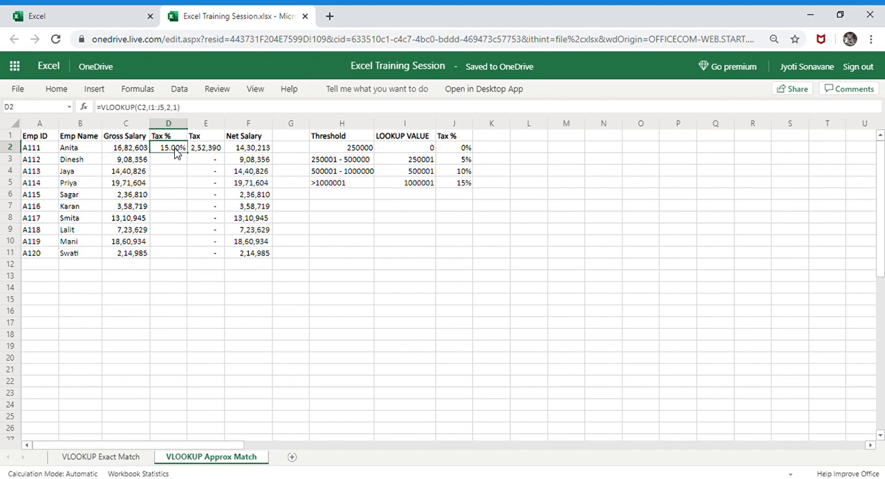
pyautogui.press('Right')
pyautogui.press('F2')
pyautogui.hotkey('ctrl', 'Return')
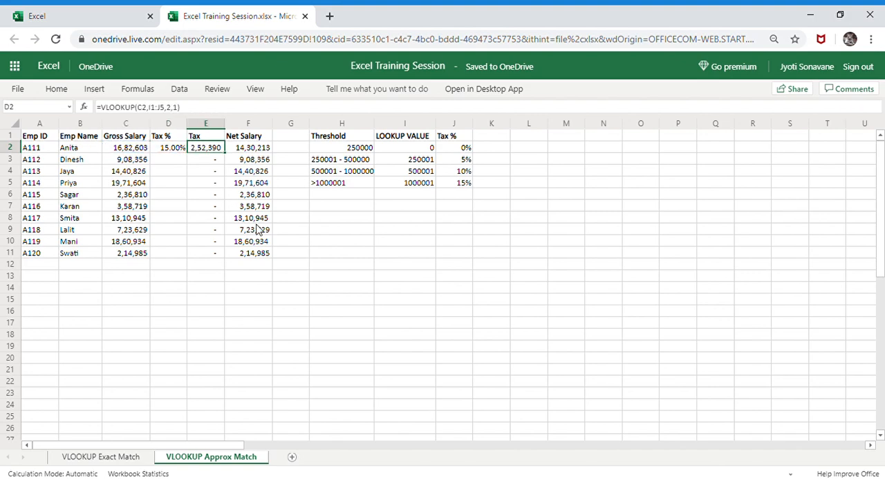
pyautogui.press('Left')
pyautogui.press('Left')
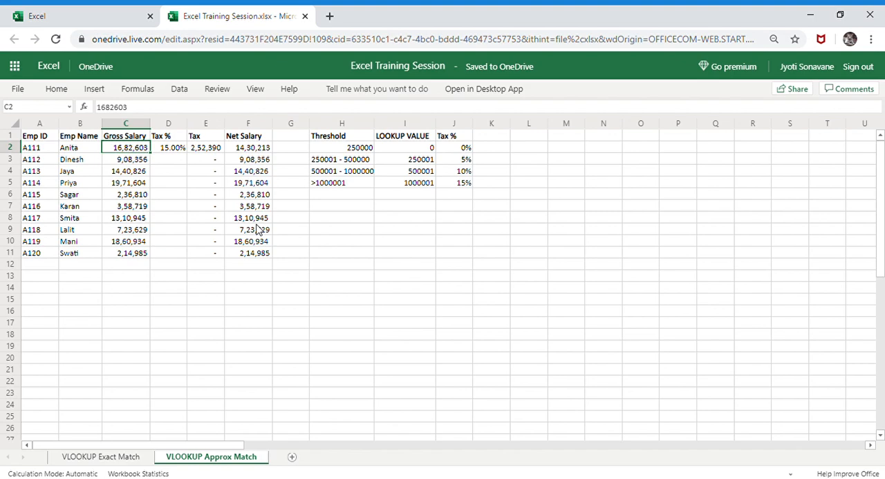
# Inspect the Net Salary formula in F2, view the VLOOKUP Exact Match sheet, and return to VLOOKUP Approx Match
pyautogui.press('Right')
pyautogui.press('Right')
pyautogui.press('Right')
pyautogui.press('F2')
pyautogui.hotkey('ctrl', 'Return')
pyautogui.press('Left')
pyautogui.press('Left')
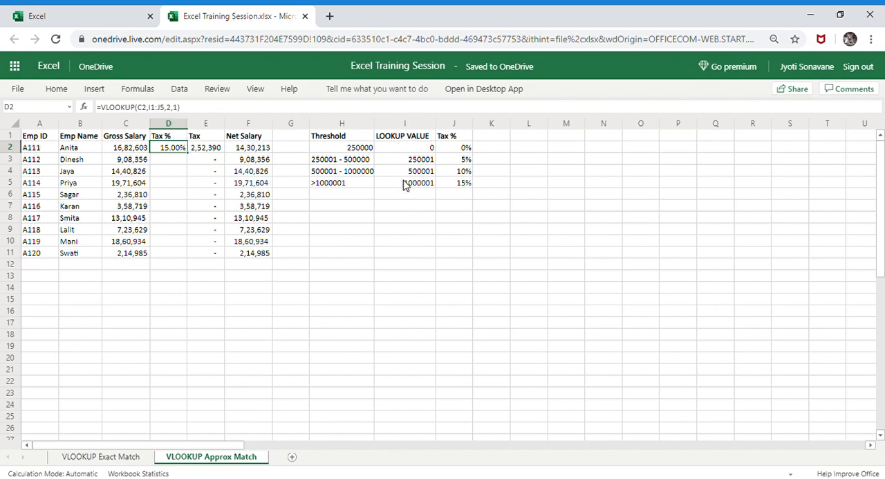
pyautogui.click(141, 458)
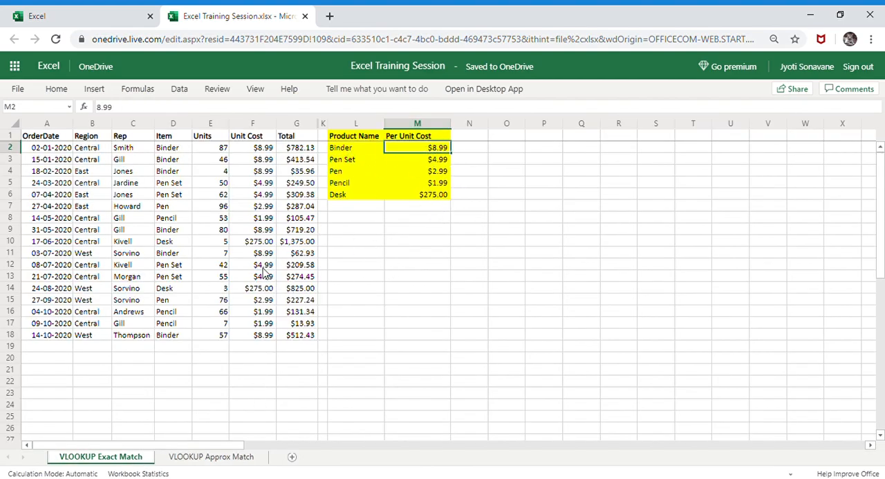
pyautogui.click(252, 458)
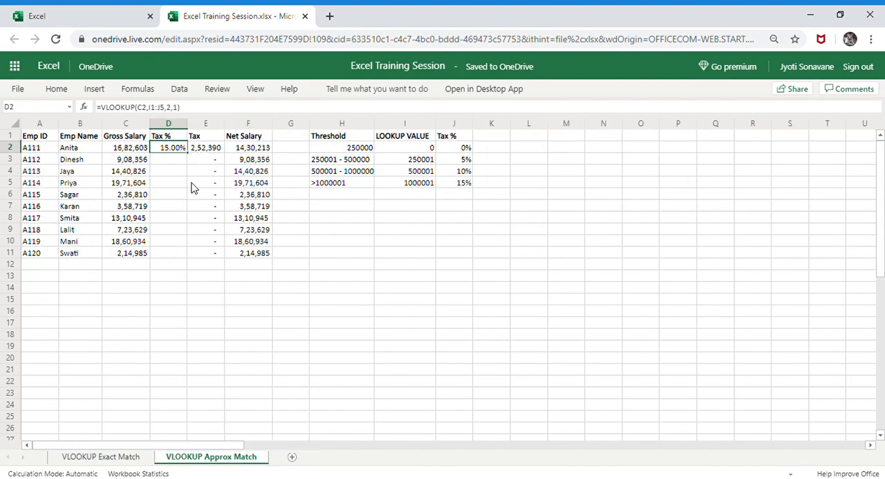
# Copy the Tax % formula from D2 with its relative table range into cells D3 through D6
pyautogui.hotkey('ctrl', 'c')
pyautogui.press('Down')
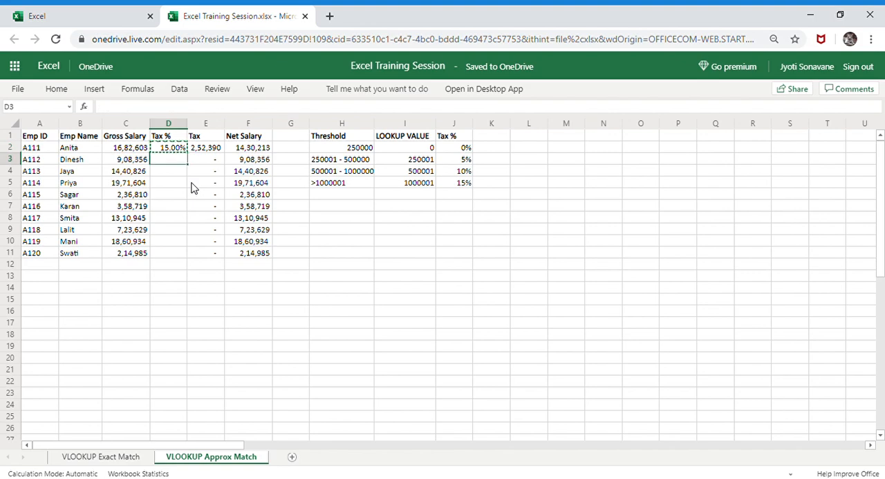
pyautogui.hotkey('ctrl', 'v')
pyautogui.press('Down')
pyautogui.hotkey('ctrl', 'v')
pyautogui.press('Down')
pyautogui.hotkey('ctrl', 'v')
pyautogui.press('Down')
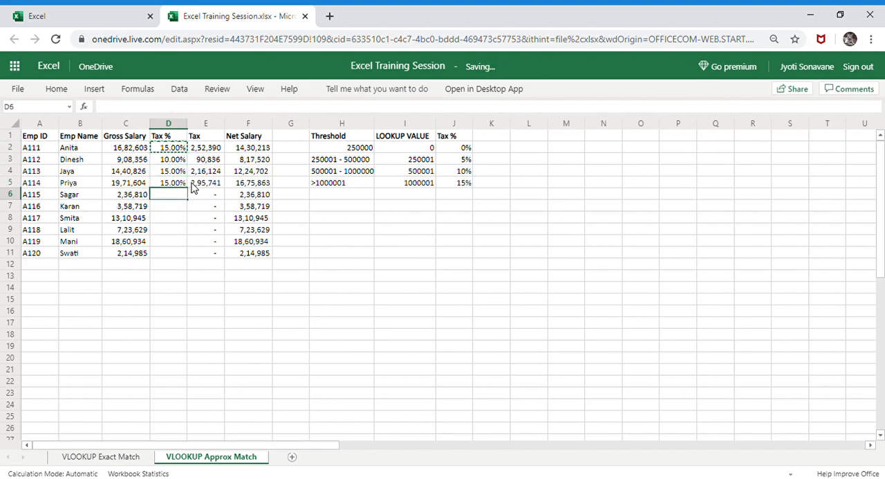
pyautogui.hotkey('ctrl', 'v')
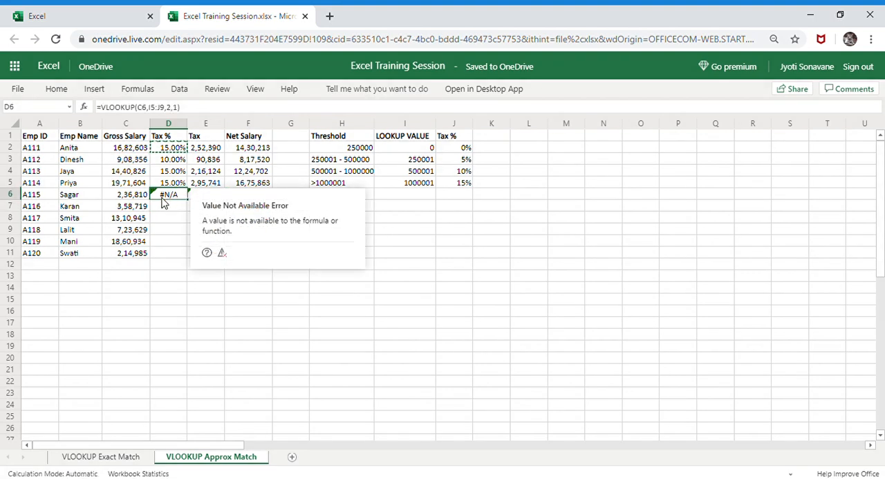
# Inspect the table array reference in D6 and clear the copied formulas from D3:D6
pyautogui.moveTo(162, 206)
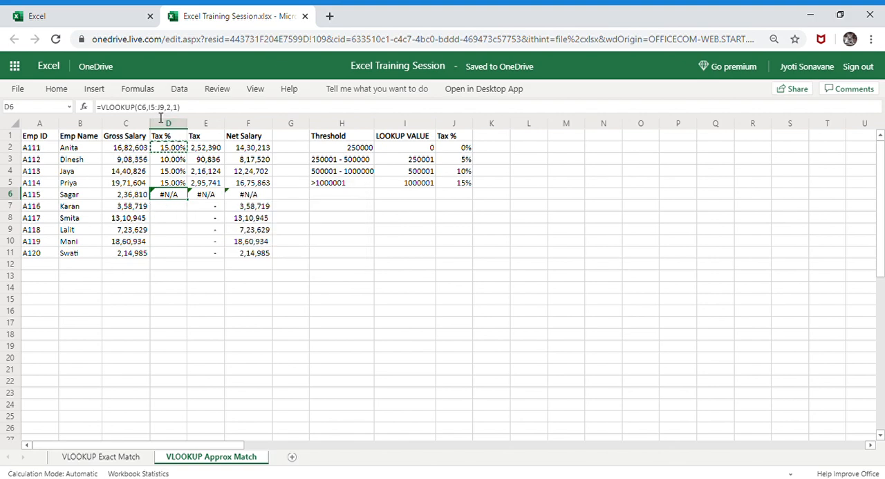
pyautogui.doubleClick(168, 194)
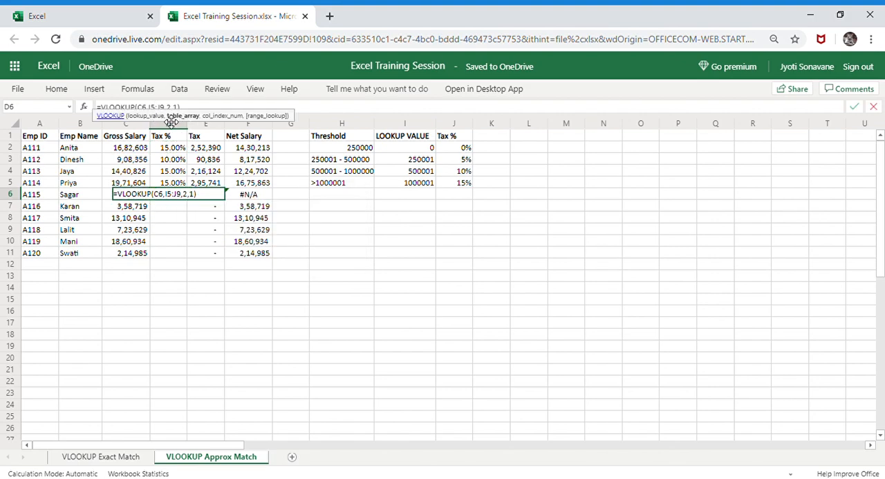
pyautogui.press('Escape')
pyautogui.hotkey('shift', 'Up')
pyautogui.hotkey('shift', 'Up')
pyautogui.hotkey('shift', 'Up')
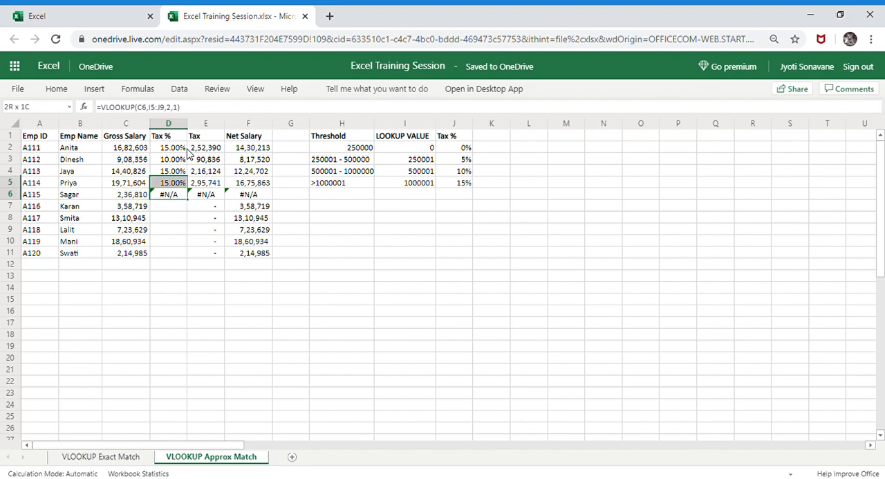
pyautogui.press('Delete')
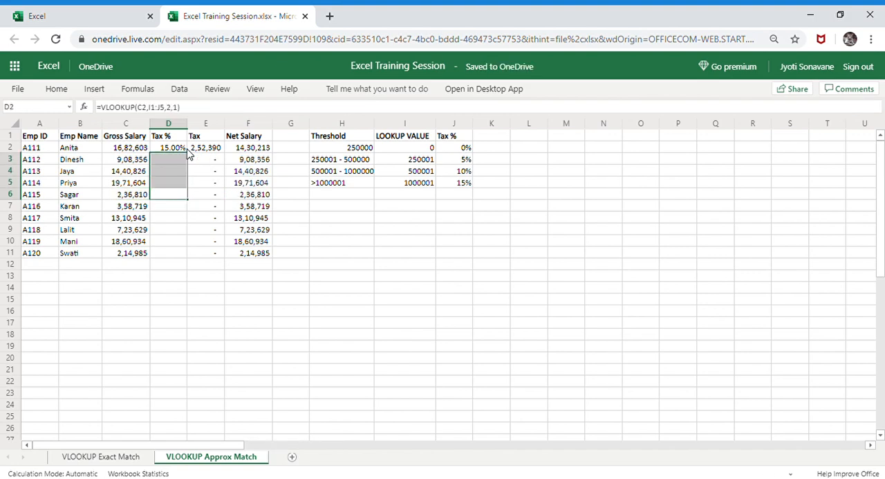
# Make the table array in the D2 formula absolute, giving =VLOOKUP(C2,$I$1:$J$5,2,1)
pyautogui.click(184, 149)
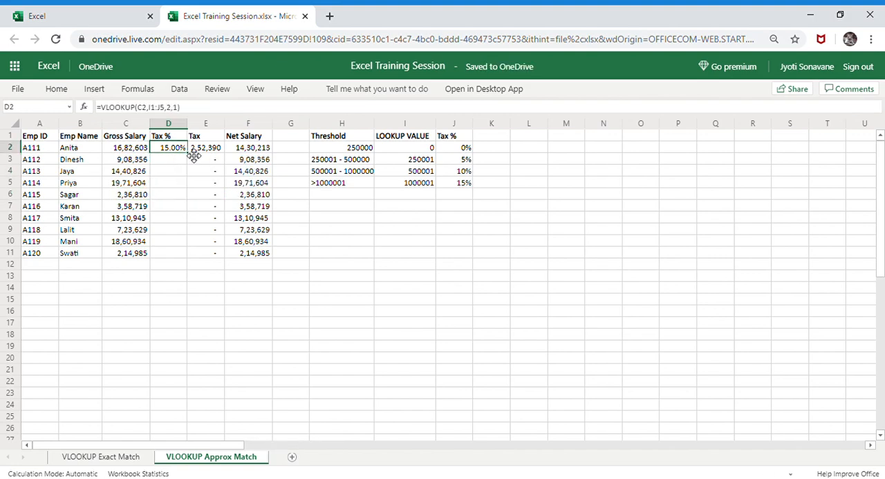
pyautogui.click(155, 110)
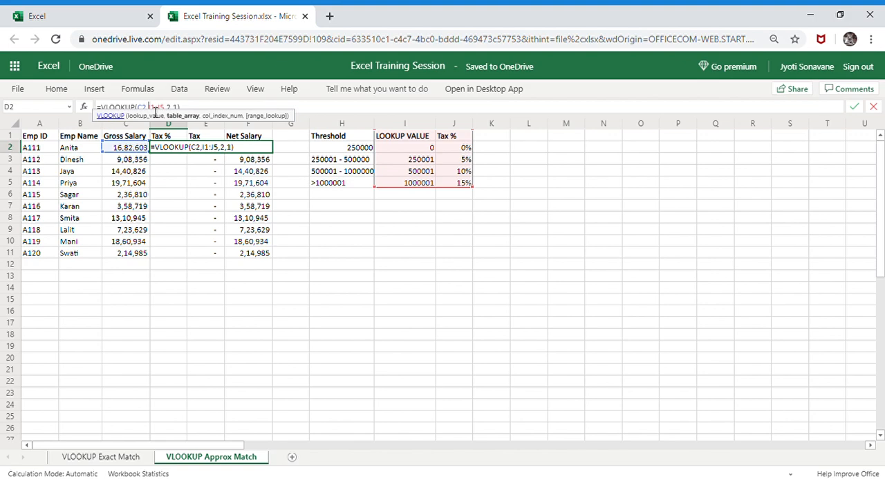
pyautogui.hotkey('shift', 'Right')
pyautogui.hotkey('shift', 'Right')
pyautogui.hotkey('shift', 'Right')
pyautogui.hotkey('shift', 'Right')
pyautogui.hotkey('shift', 'Right')
pyautogui.press('F4')
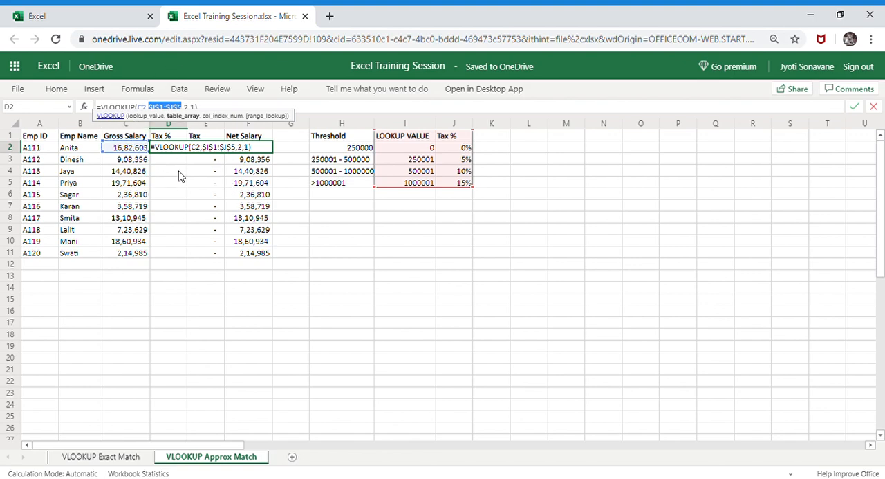
pyautogui.hotkey('ctrl', 'Return')
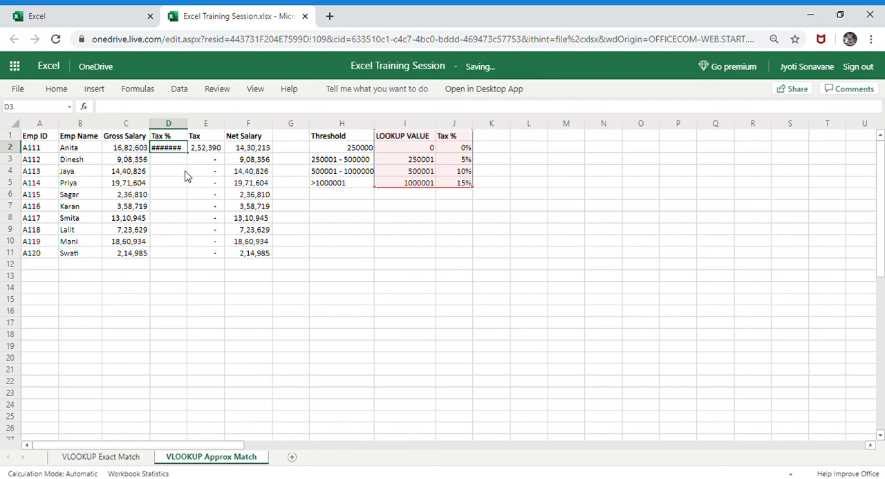
# Copy the D2 formula with the locked table array down the Tax % column through D11
pyautogui.hotkey('ctrl', 'c')
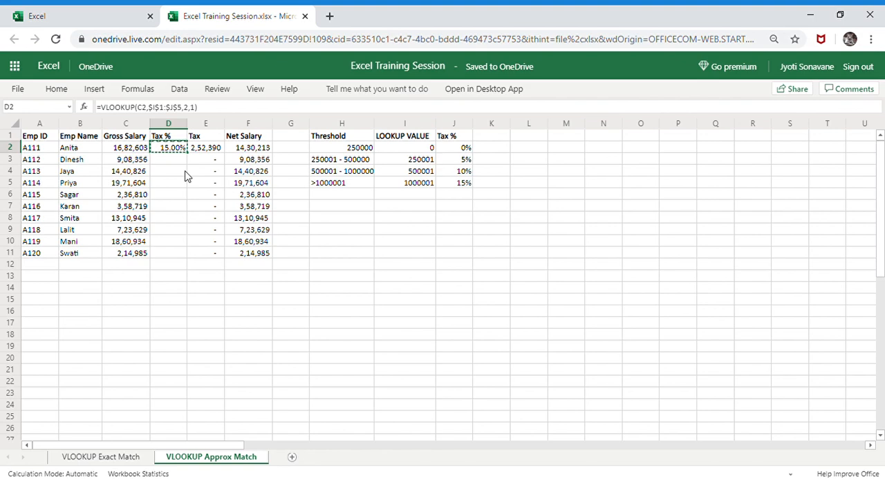
pyautogui.hotkey('shift', 'Down')
pyautogui.hotkey('shift', 'Down')
pyautogui.hotkey('shift', 'Down')
pyautogui.hotkey('shift', 'Down')
pyautogui.hotkey('shift', 'Down')
pyautogui.hotkey('shift', 'Down')
pyautogui.hotkey('shift', 'Down')
pyautogui.hotkey('shift', 'Down')
pyautogui.hotkey('shift', 'Down')
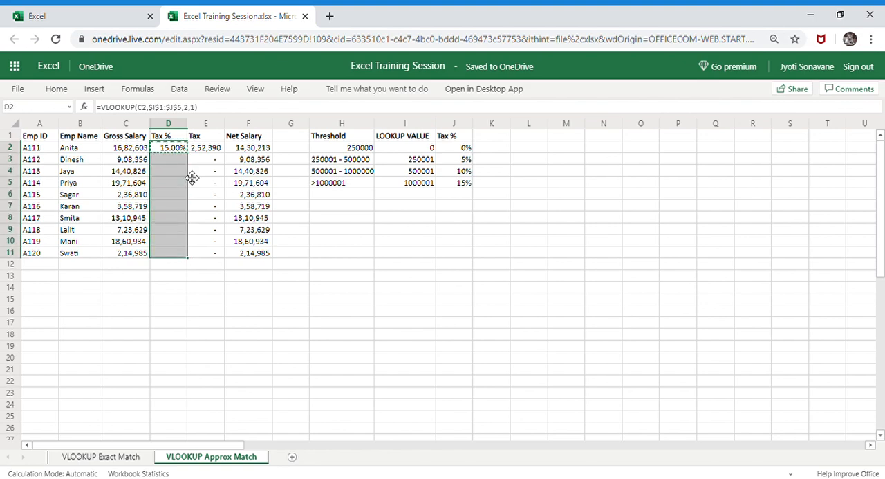
pyautogui.hotkey('ctrl', 'v')
pyautogui.press('Down')
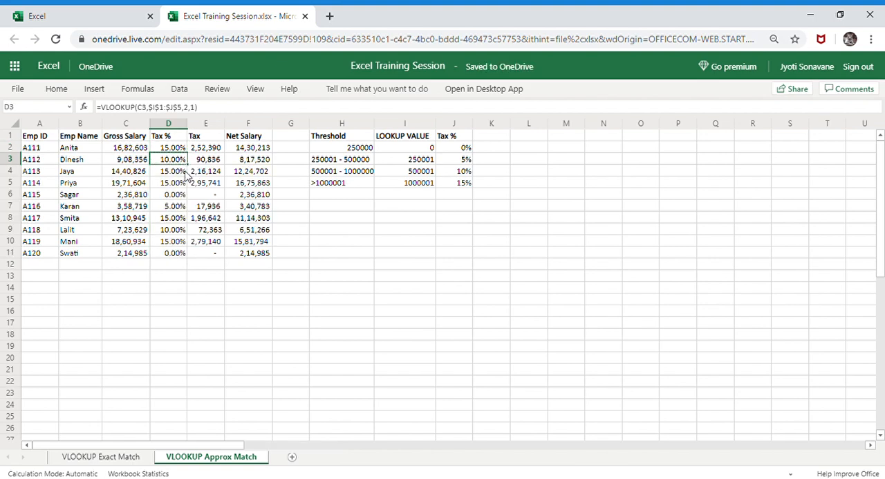